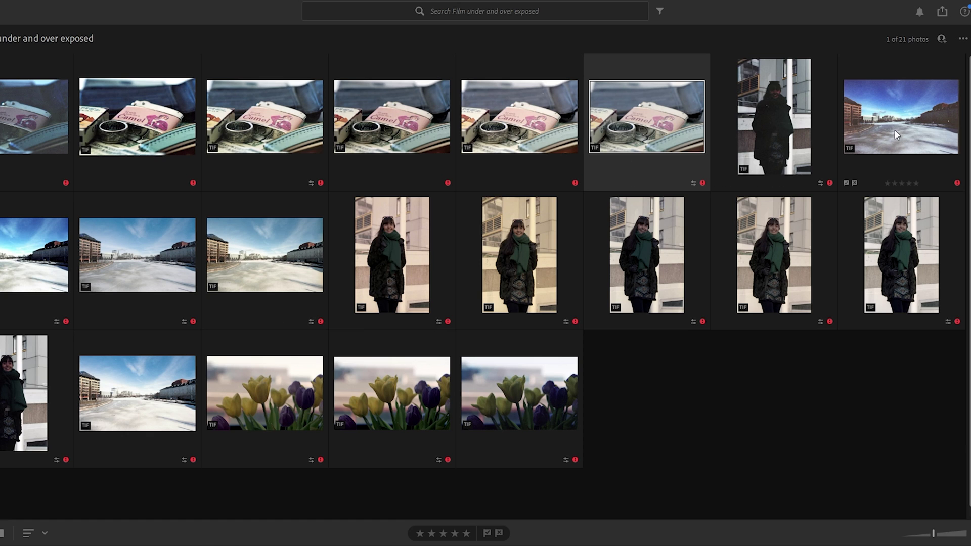
Step: Open the darkest green-scarf portrait full-size and step through its exposures to the warmer overexposed one
click(772, 139)
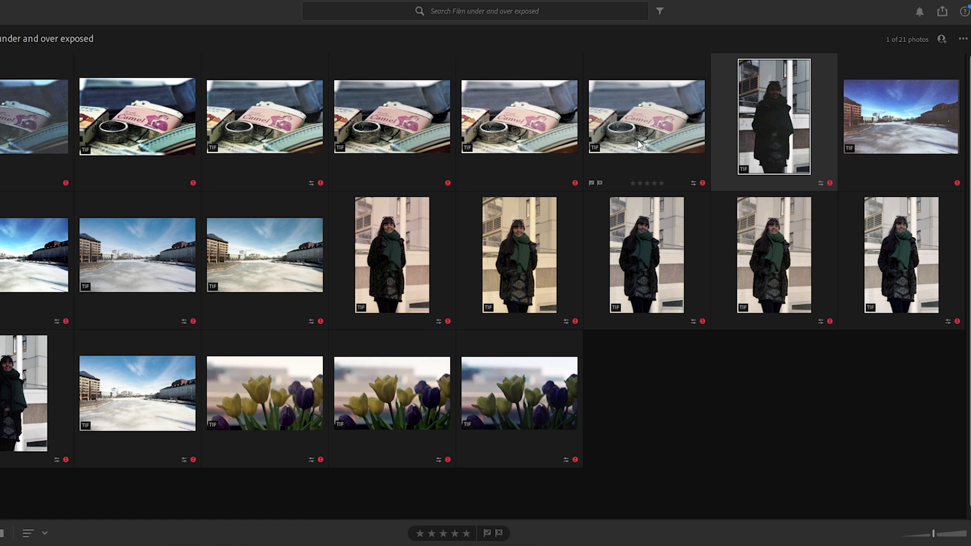
double_click(781, 132)
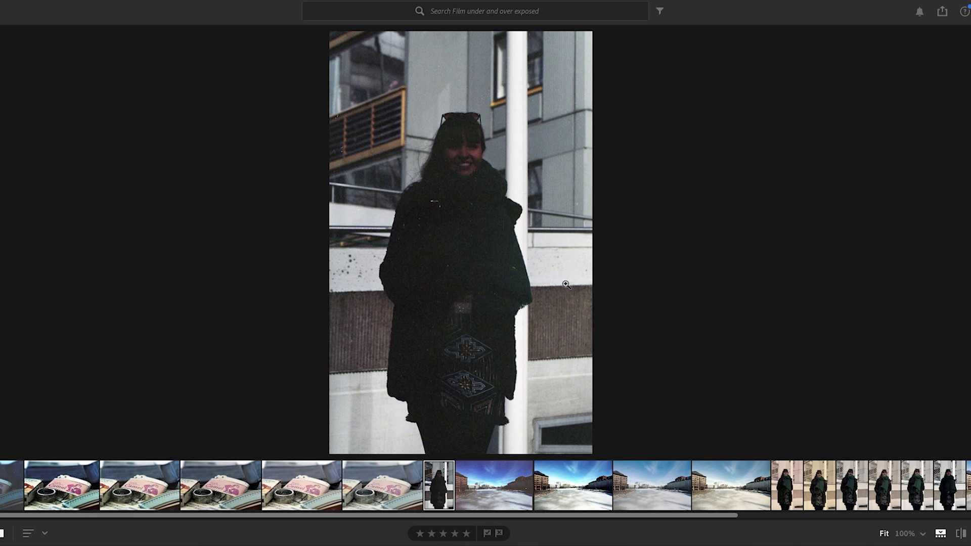
click(851, 499)
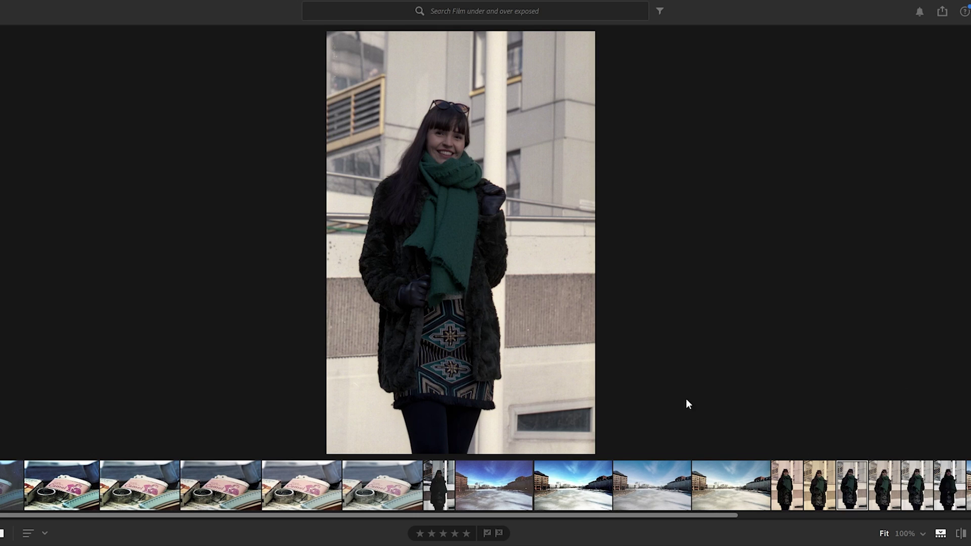
click(819, 498)
click(796, 503)
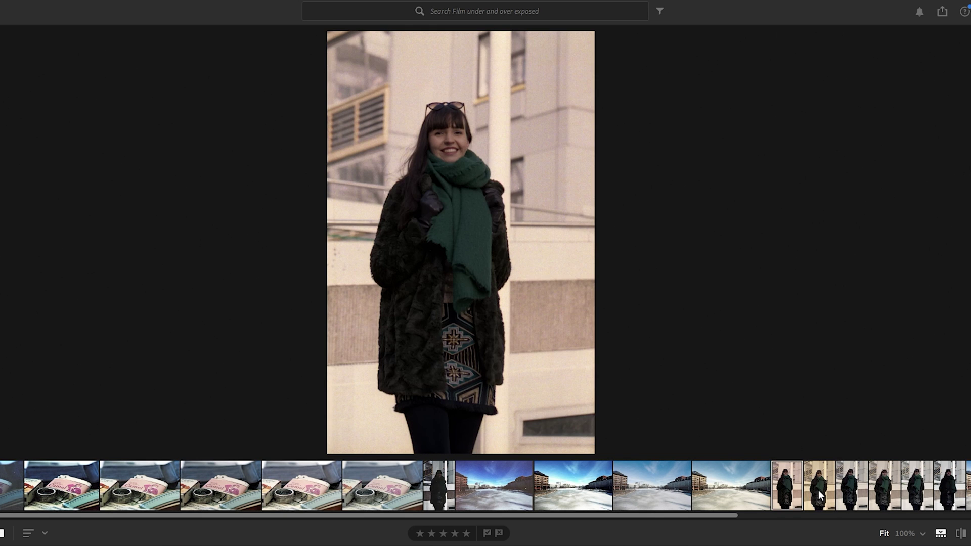
click(821, 496)
click(783, 498)
click(820, 490)
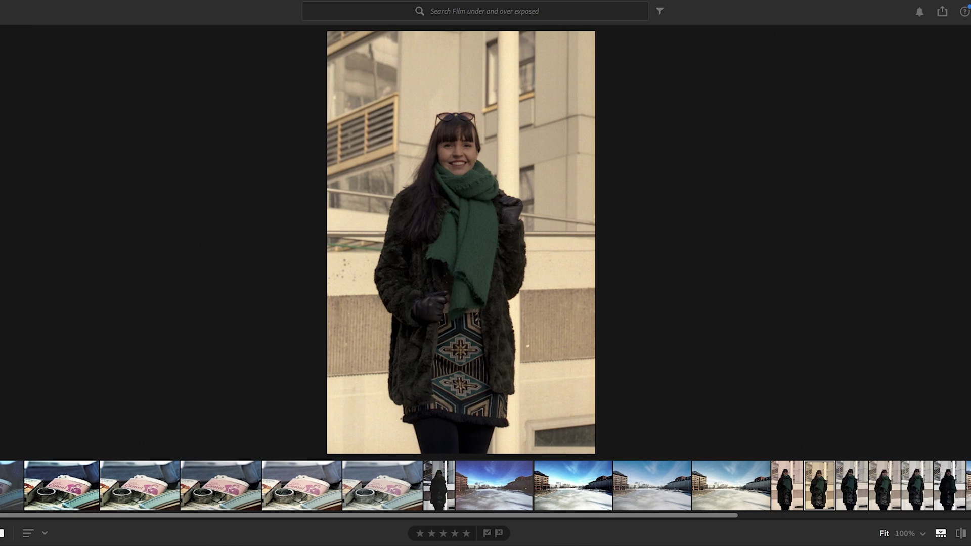
Step: Cool the overexposed portrait's Temp, raise Contrast to +23, then view the next two exposures
key(e)
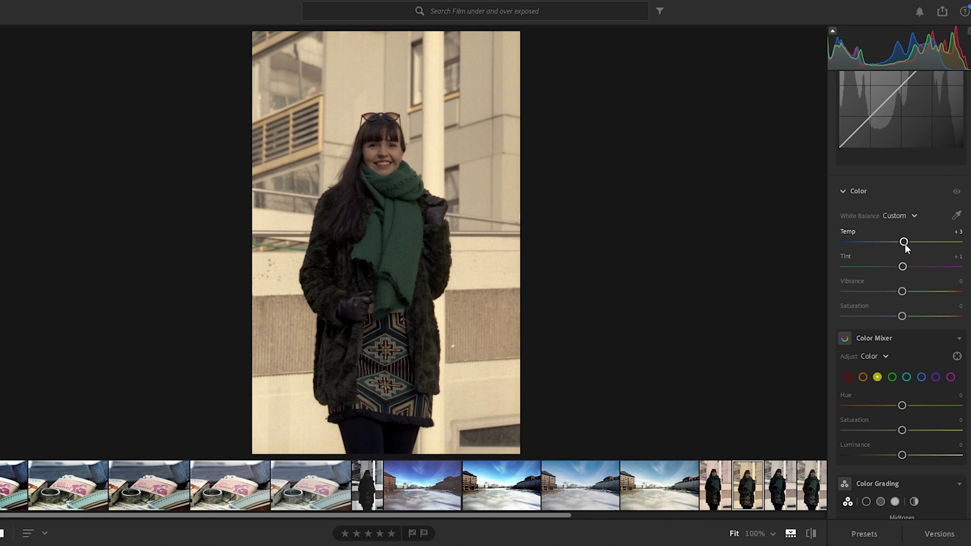
drag(902, 243, 892, 244)
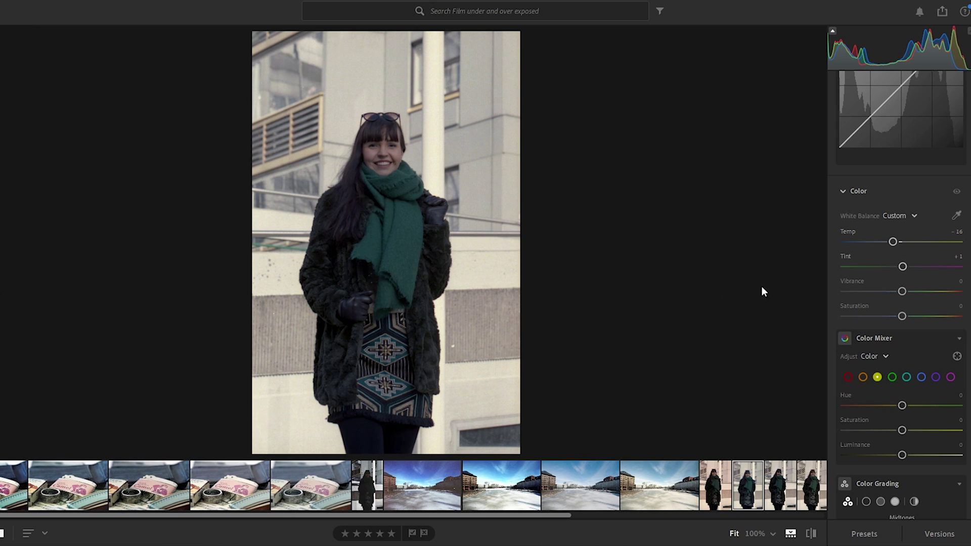
scroll(934, 213, up, 5)
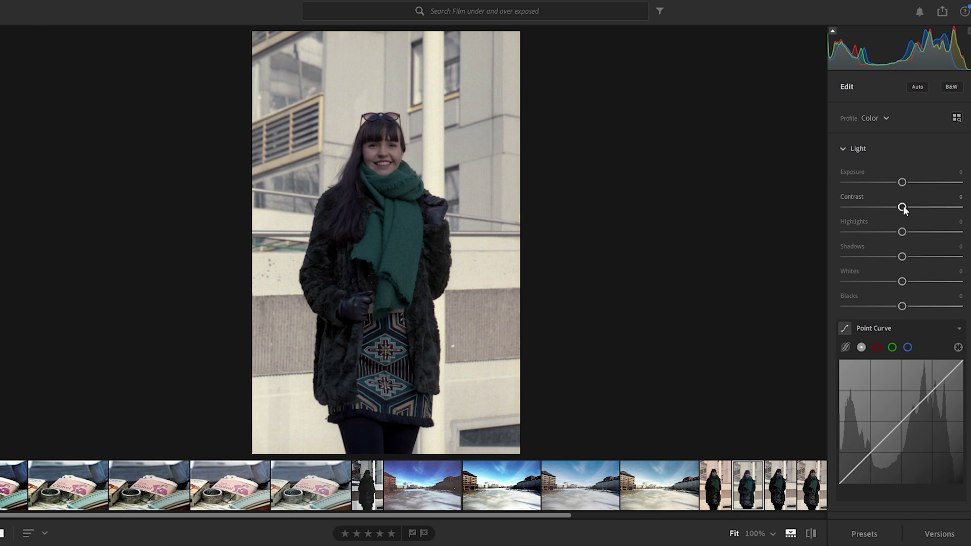
drag(902, 207, 916, 207)
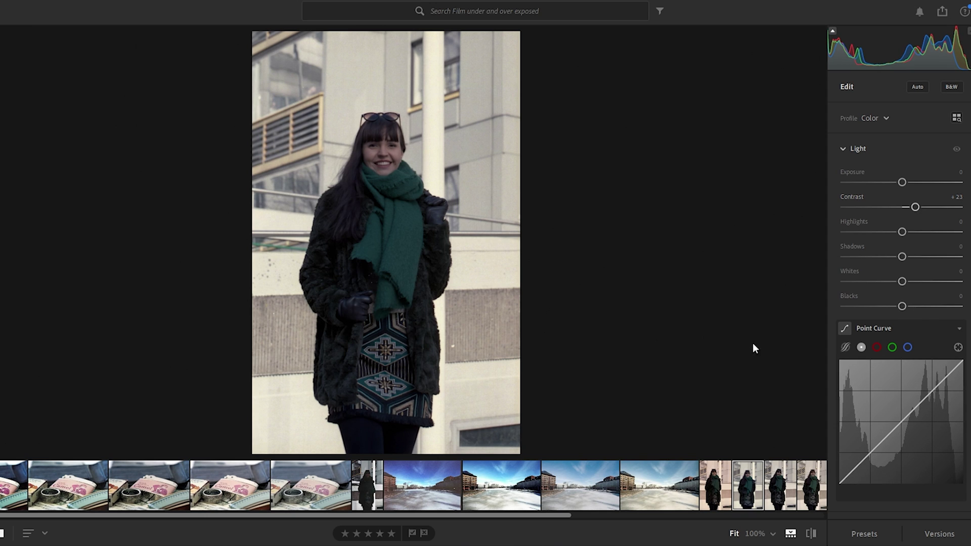
click(783, 485)
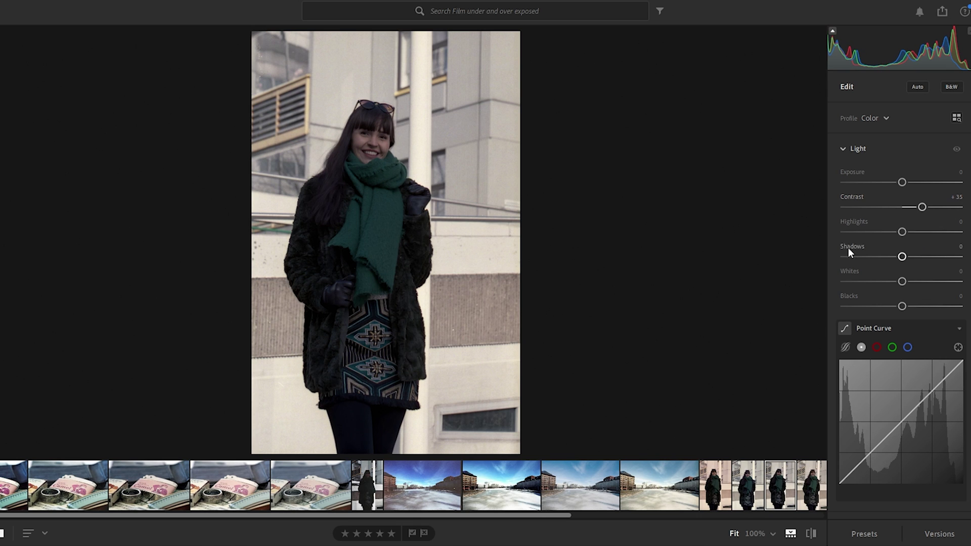
click(805, 492)
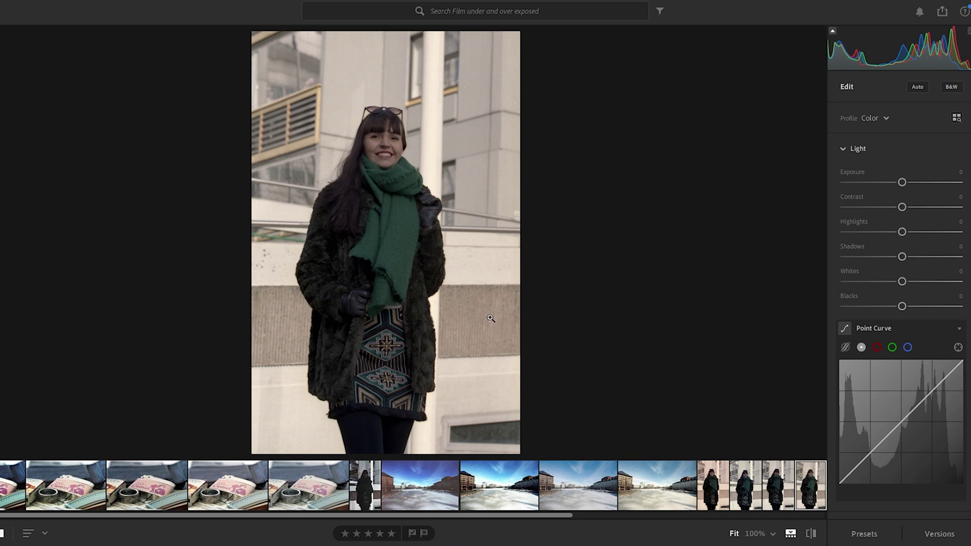
Step: Browse the frozen canal exposures, from the blue-sky shot through the brighter frames
click(427, 487)
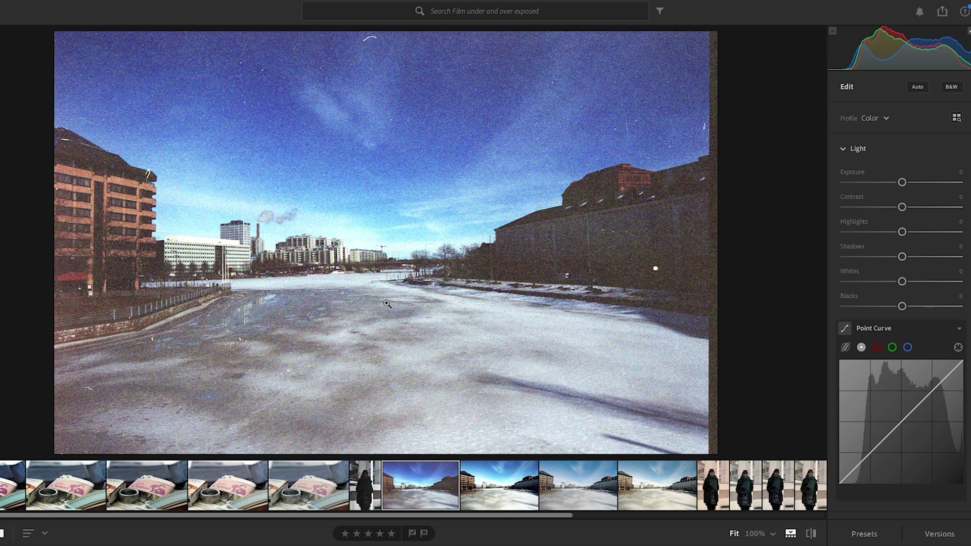
click(505, 493)
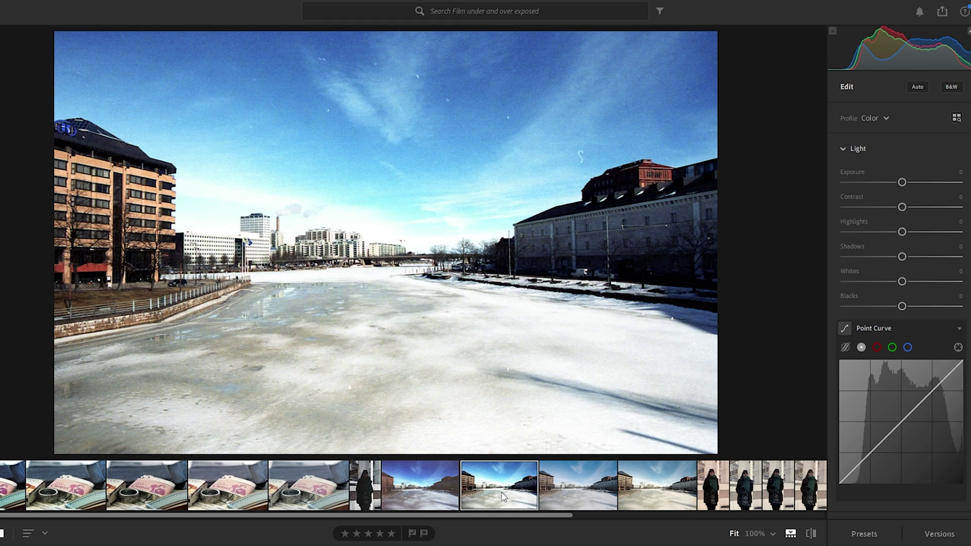
click(576, 504)
key(Right)
drag(193, 511, 493, 515)
click(583, 486)
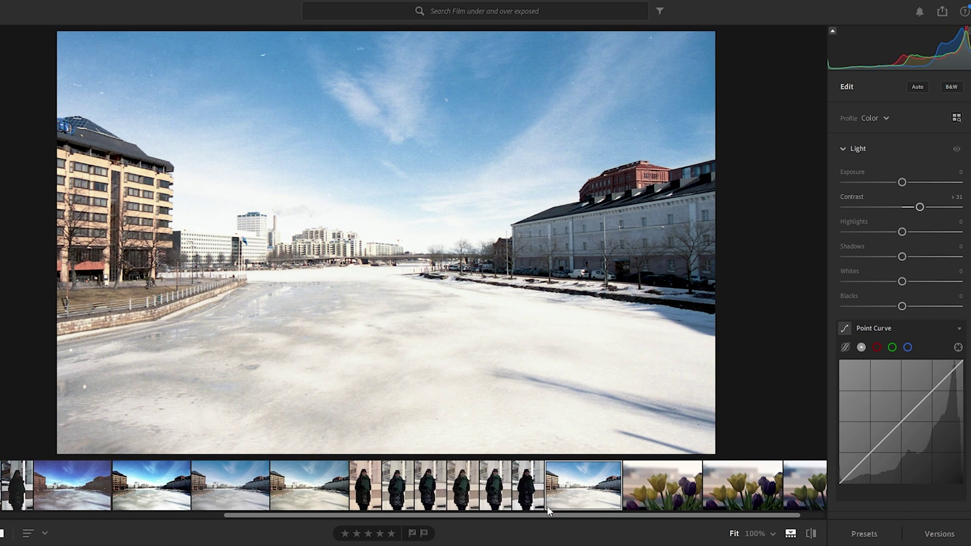
drag(557, 514, 580, 514)
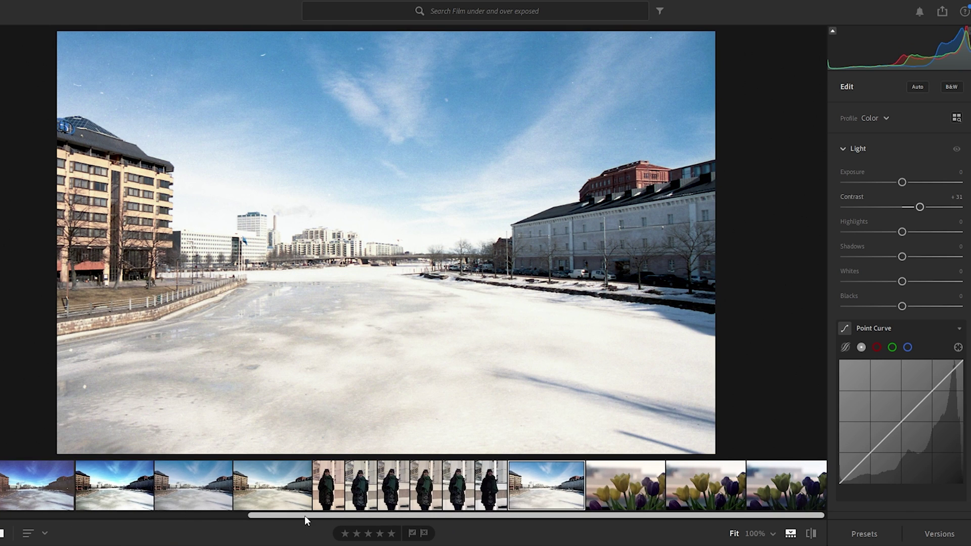
drag(302, 514, 212, 514)
Step: On the raised-exposure canal shot, nudge Temp, raise Contrast, then cool Temp back down
click(361, 485)
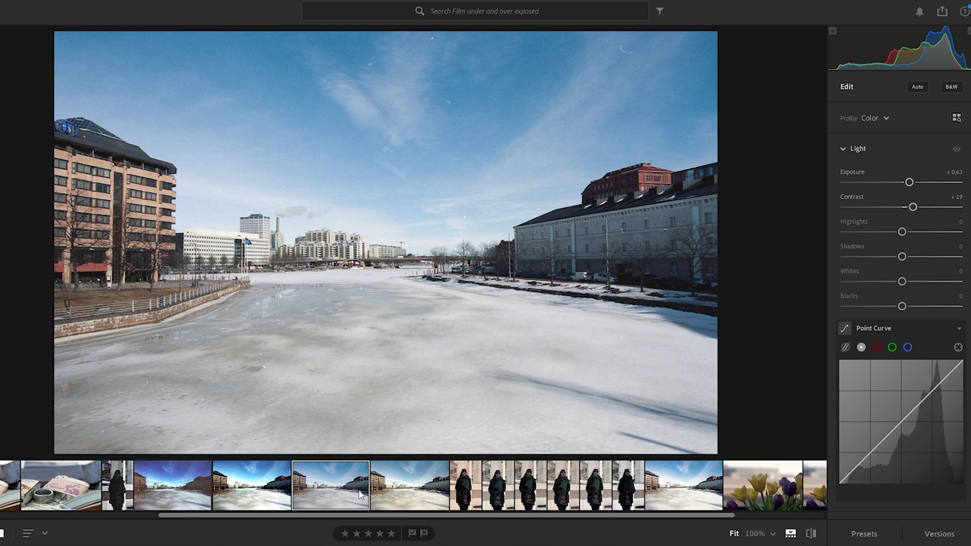
scroll(880, 277, down, 6)
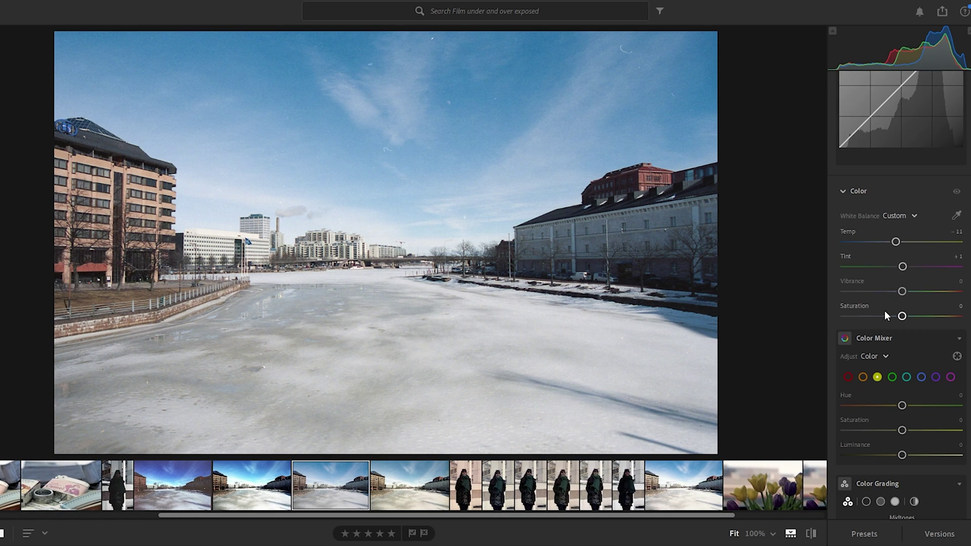
drag(896, 242, 900, 242)
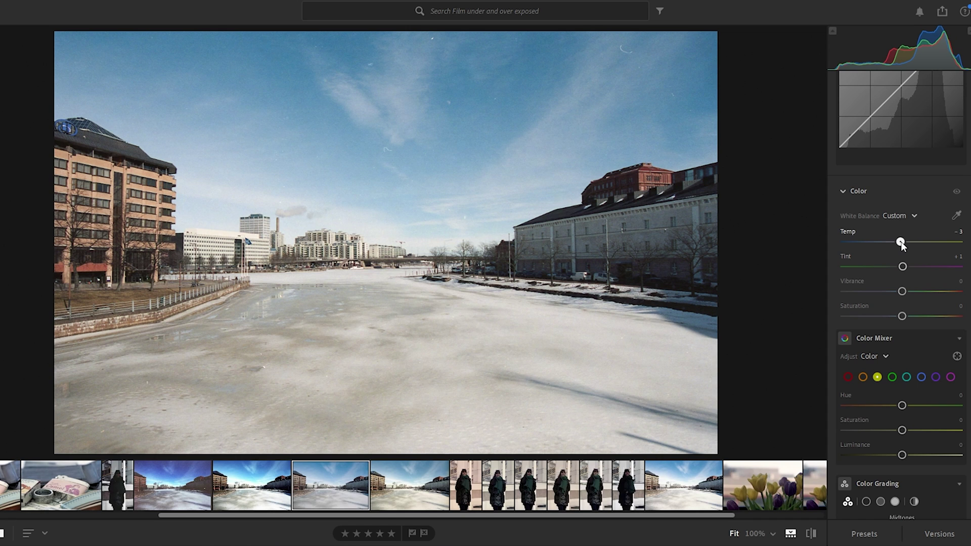
scroll(905, 246, up, 6)
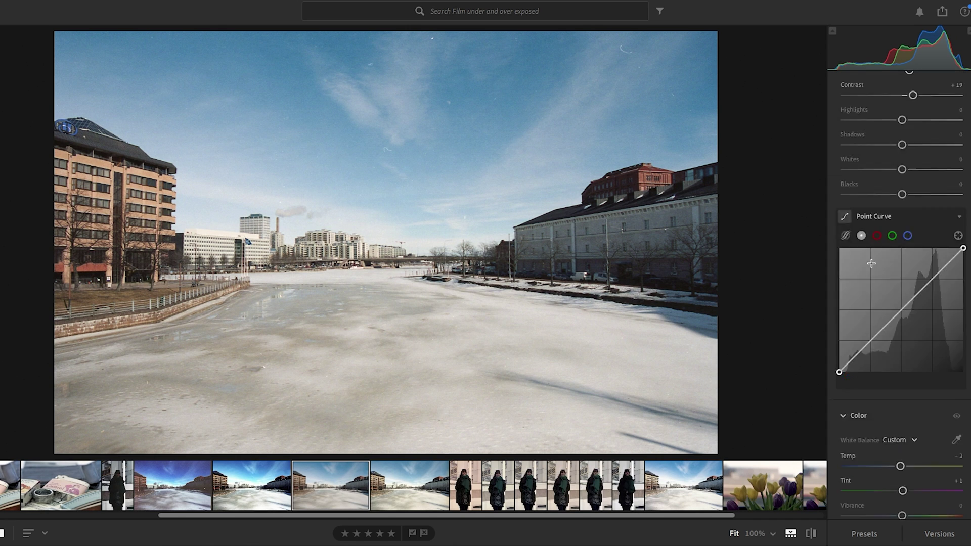
mouse_move(913, 208)
mouse_down()
mouse_move(904, 207)
mouse_move(921, 208)
mouse_up()
scroll(911, 243, down, 5)
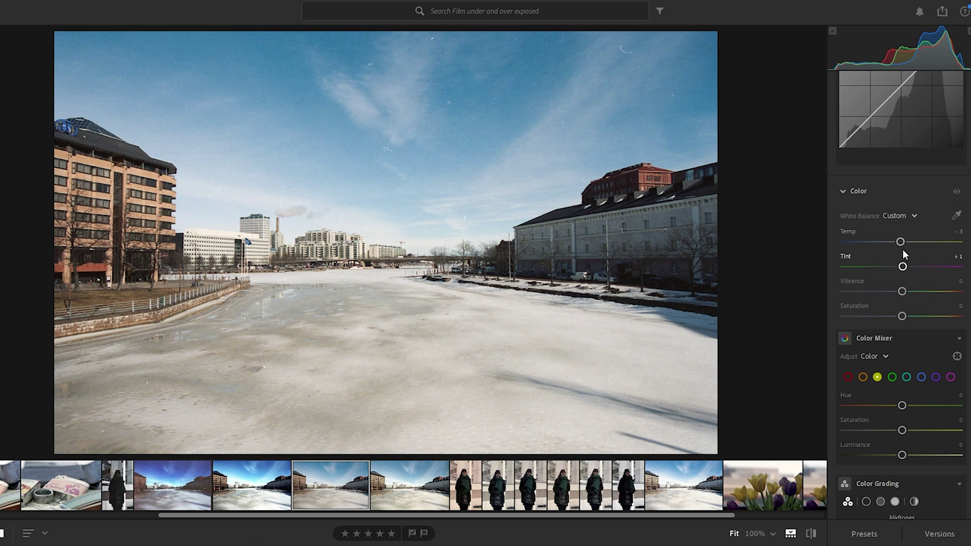
drag(900, 241, 894, 242)
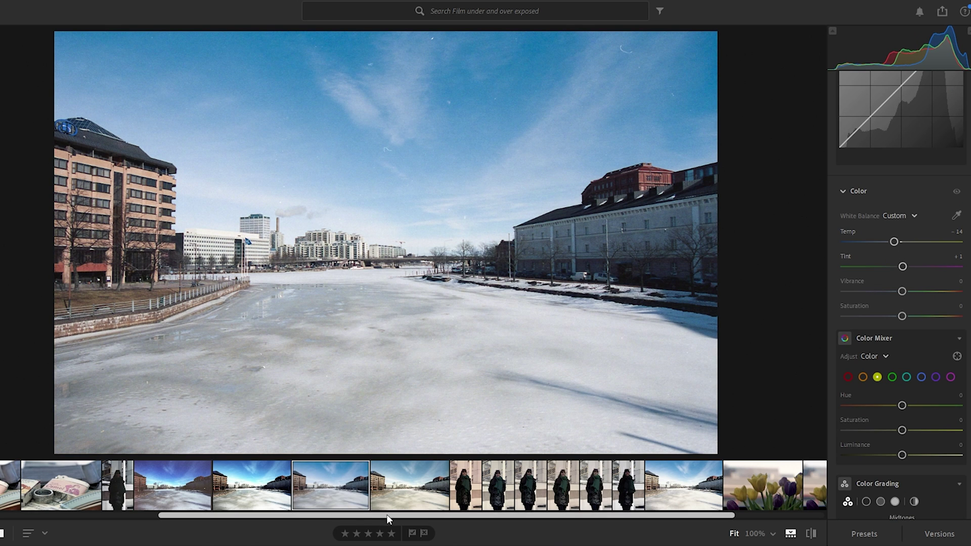
drag(385, 514, 227, 514)
Step: Open the first Camel still life and zoom in on the 1921 coin ring beside the lighter
click(16, 487)
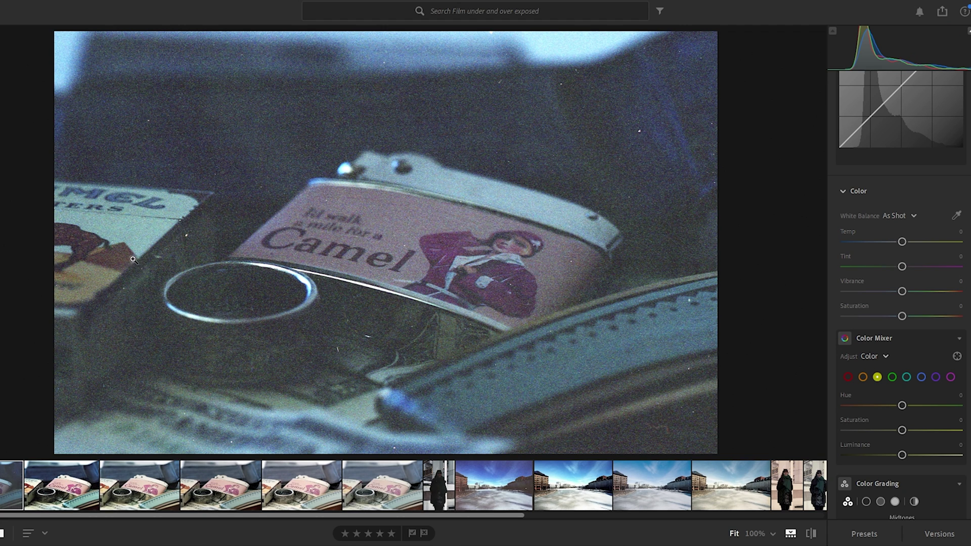
drag(117, 213, 459, 404)
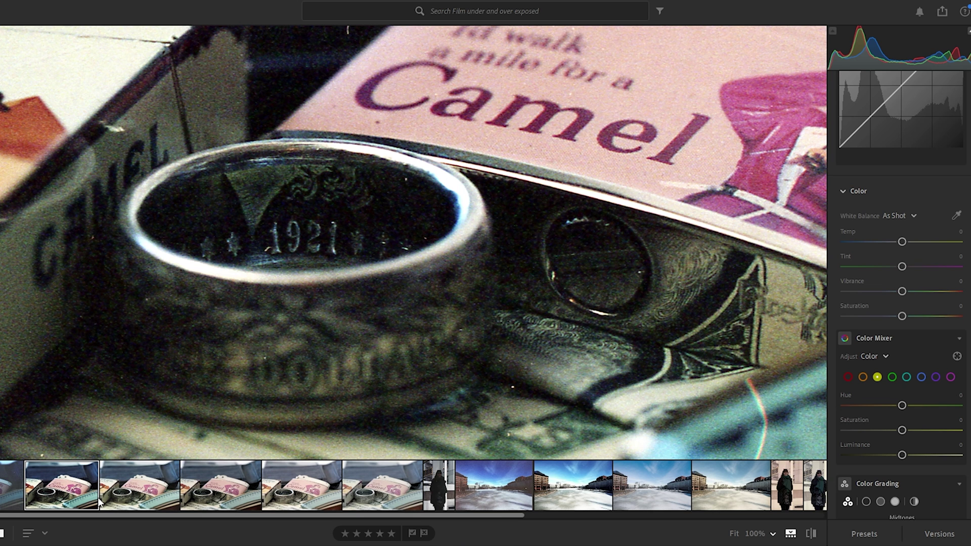
Step: Step through the Camel exposures to the close-up cooled to Temp -12, Tint +1
click(153, 490)
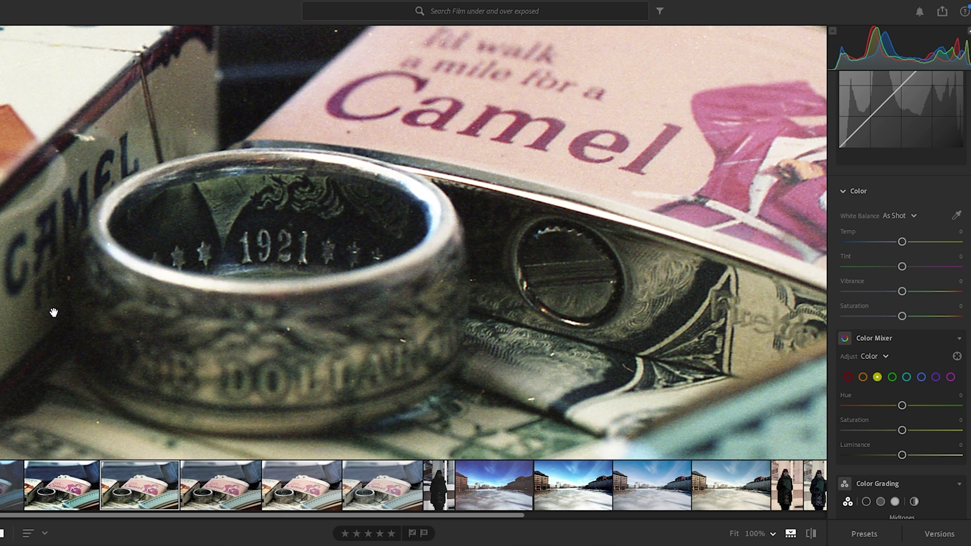
click(209, 492)
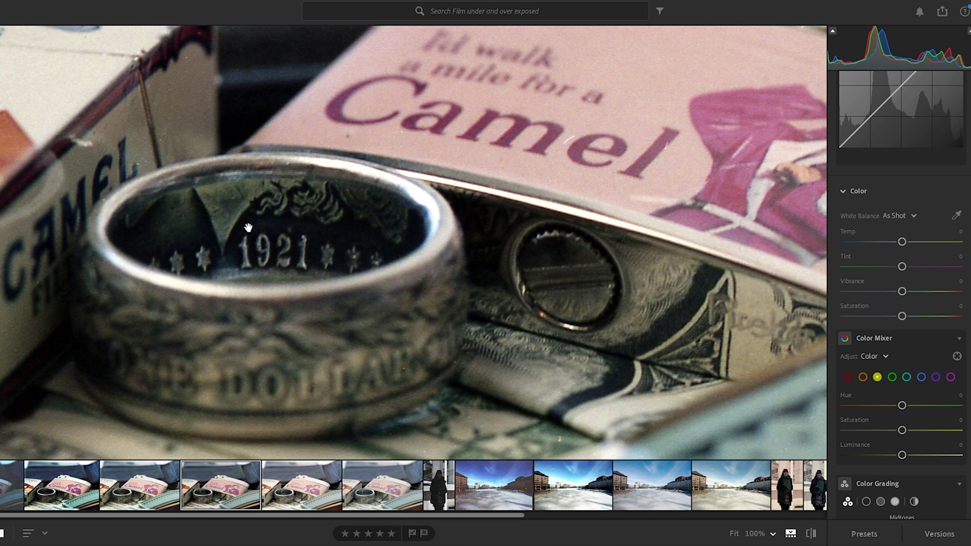
click(309, 495)
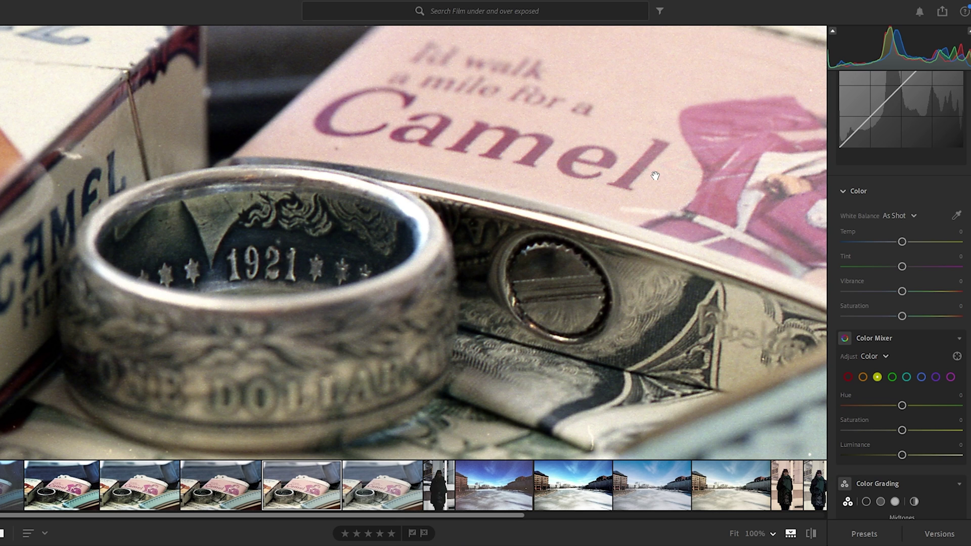
click(377, 497)
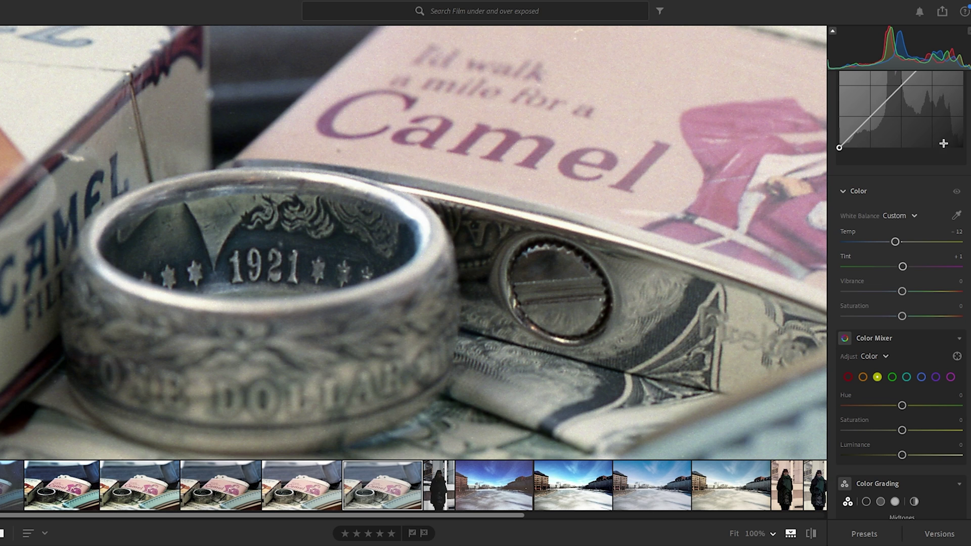
scroll(937, 154, up, 5)
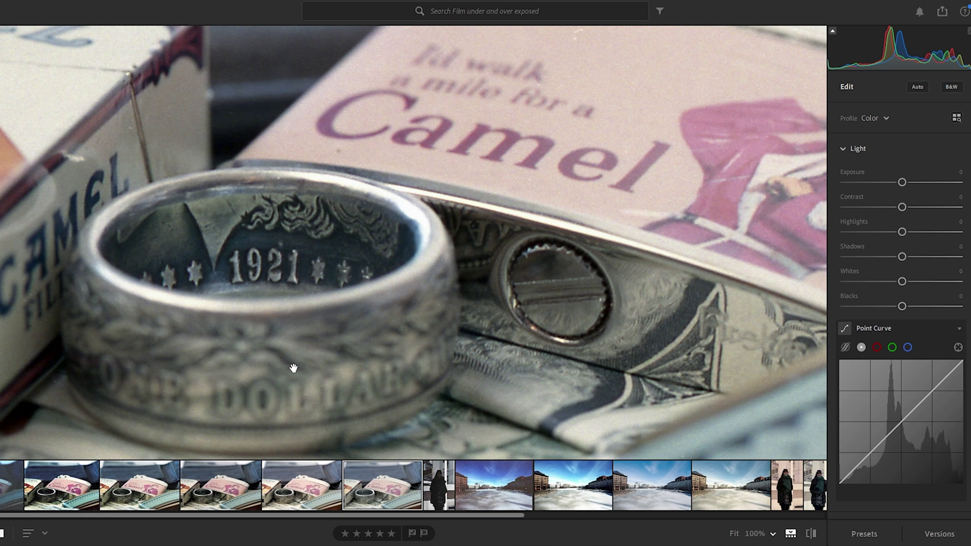
Step: Compare two Camel exposures and slightly brighten the darker frame's exposure
click(127, 493)
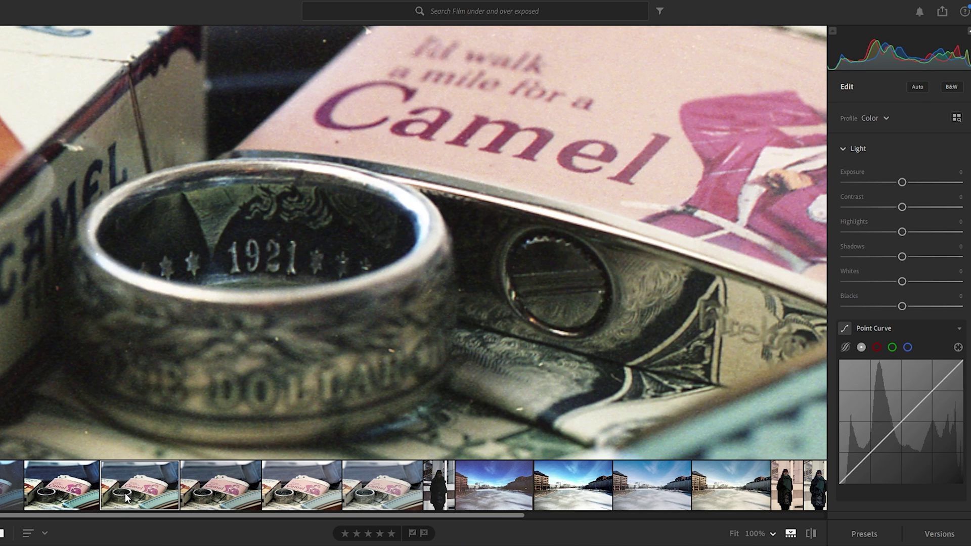
click(205, 495)
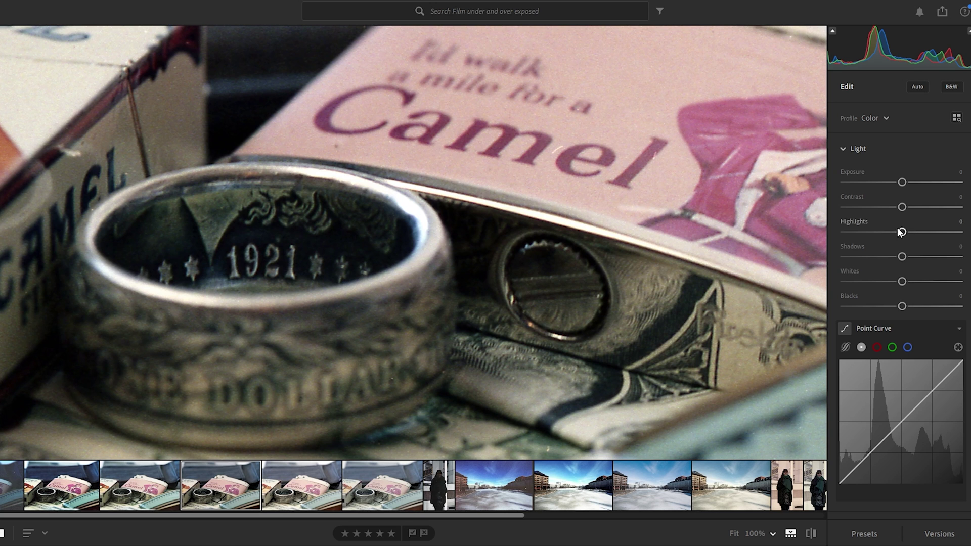
drag(902, 186, 906, 185)
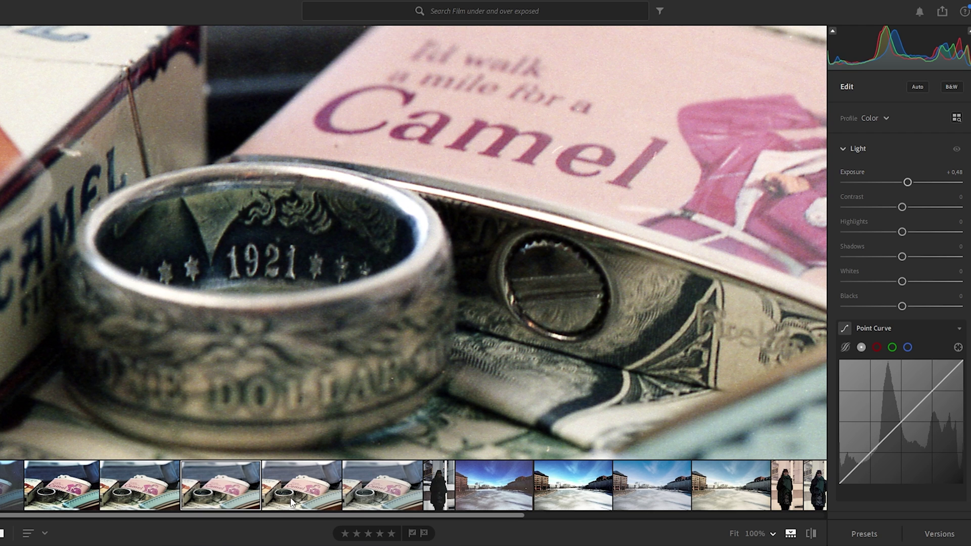
Step: On the cooled close-up, set Contrast +3, Highlights +30 and Shadows -3
click(385, 488)
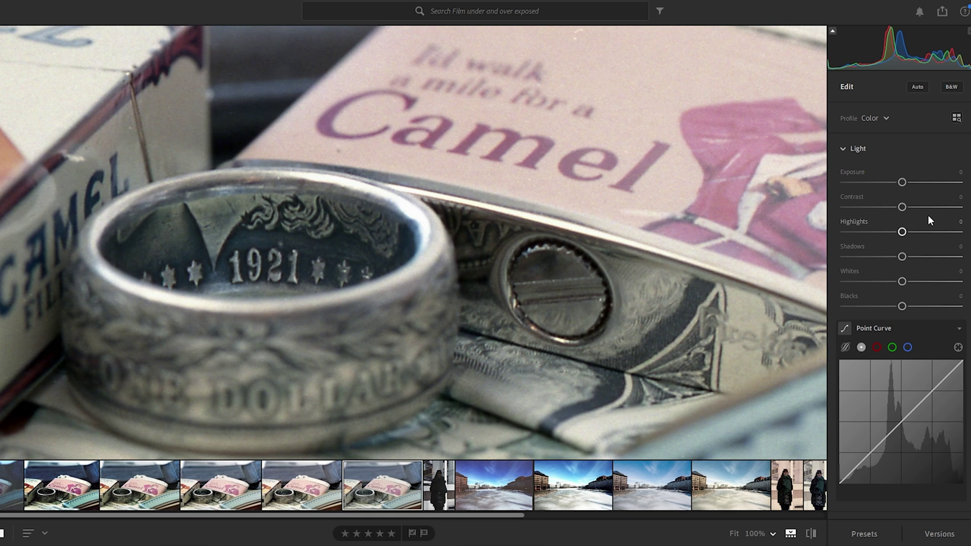
drag(903, 209, 877, 258)
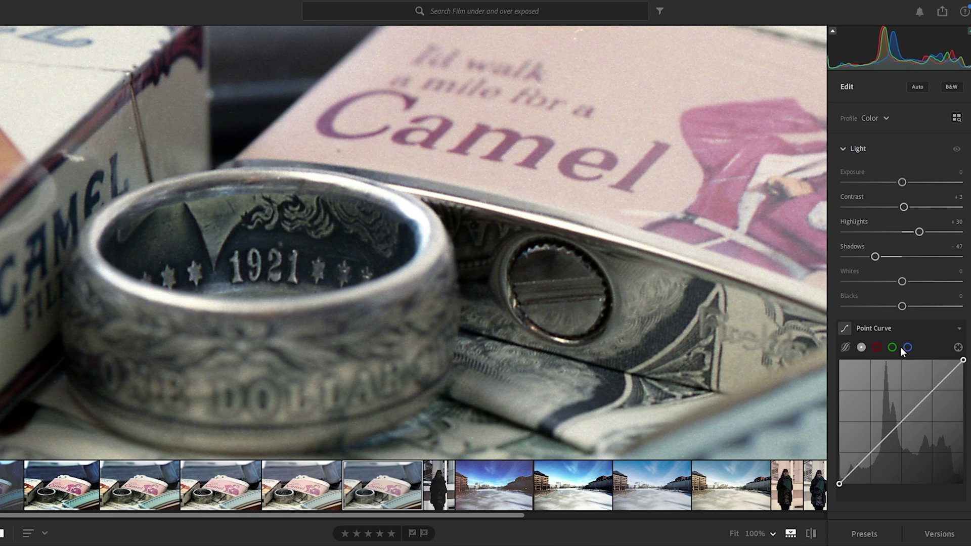
scroll(900, 348, down, 6)
scroll(900, 348, up, 4)
scroll(900, 348, up, 3)
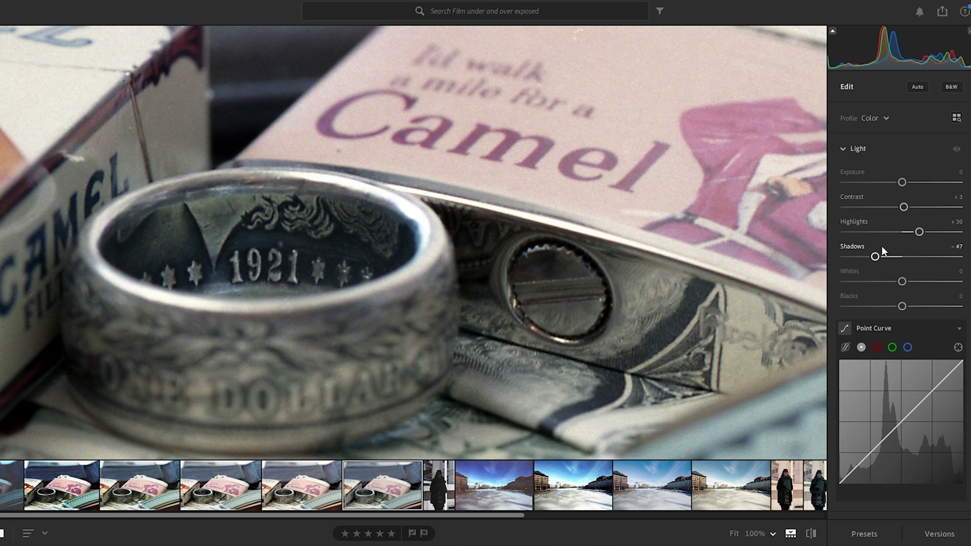
drag(876, 258, 899, 264)
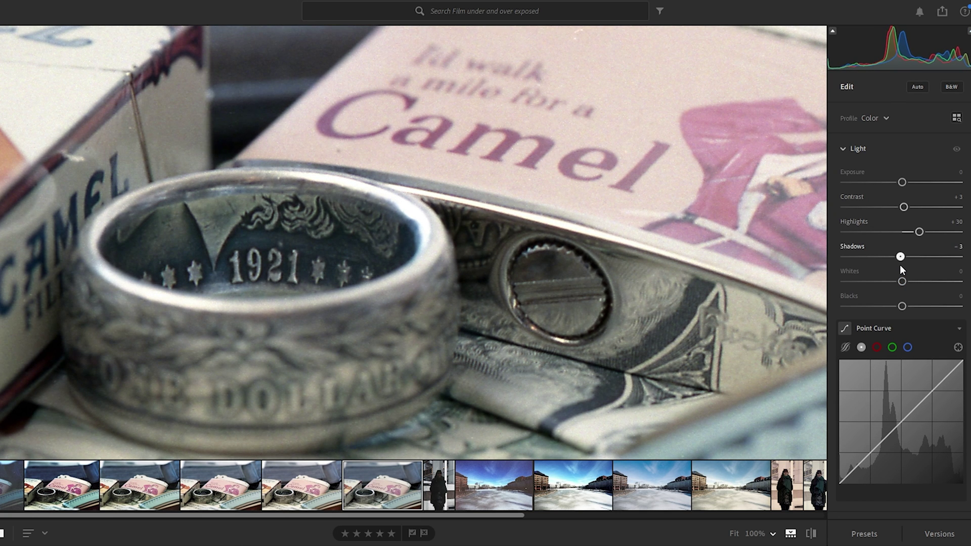
Step: Reset Highlights to 0 and bend the Point Curve into an S-curve, shadow point near 23/14.5
double_click(919, 231)
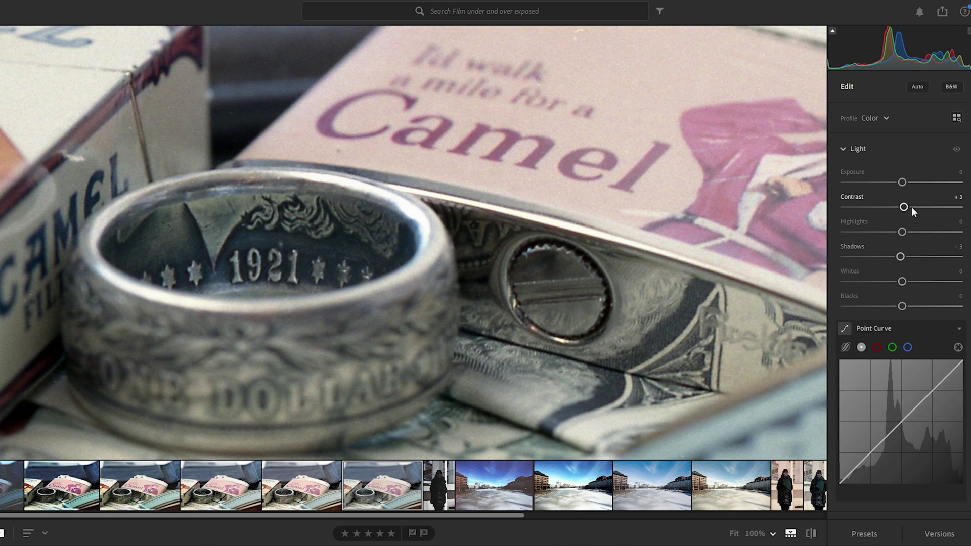
scroll(894, 411, down, 2)
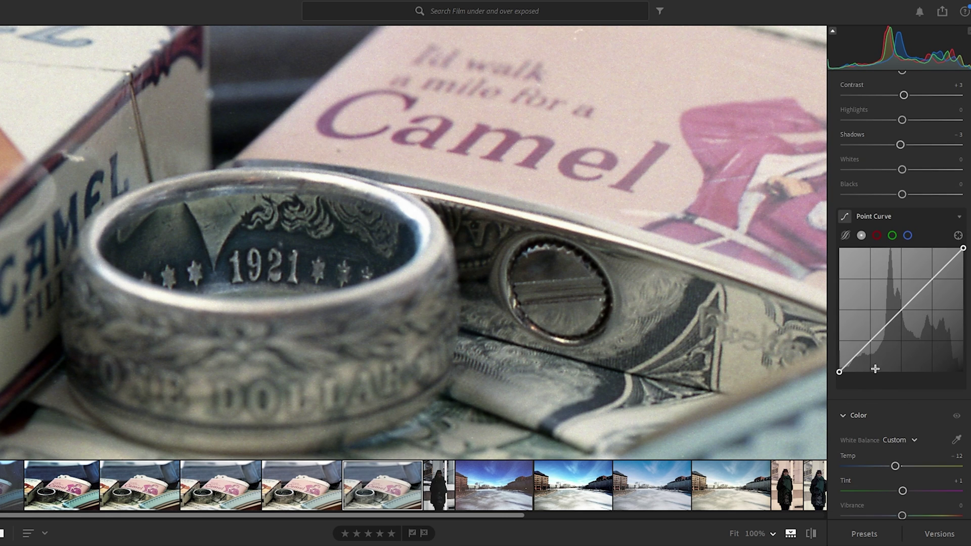
click(902, 310)
drag(872, 341, 873, 345)
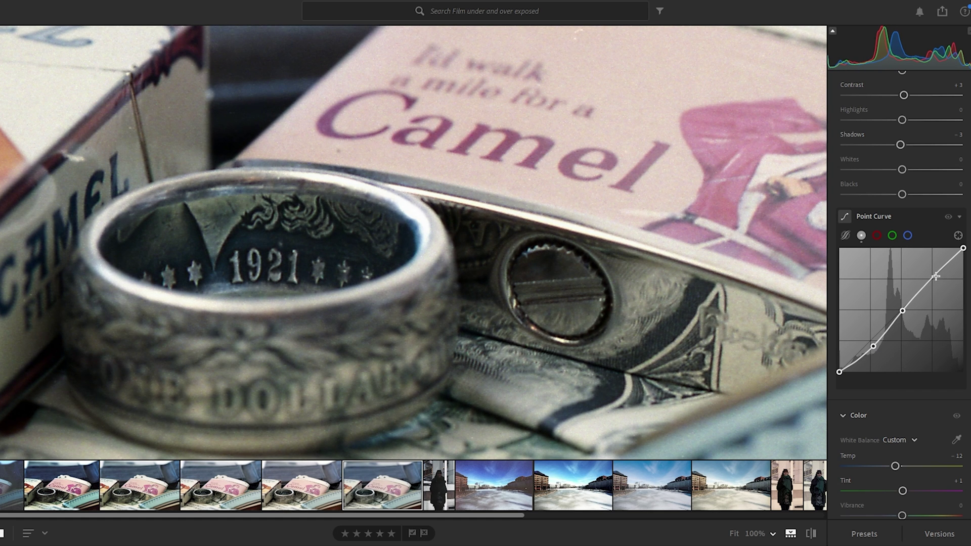
drag(933, 279, 934, 273)
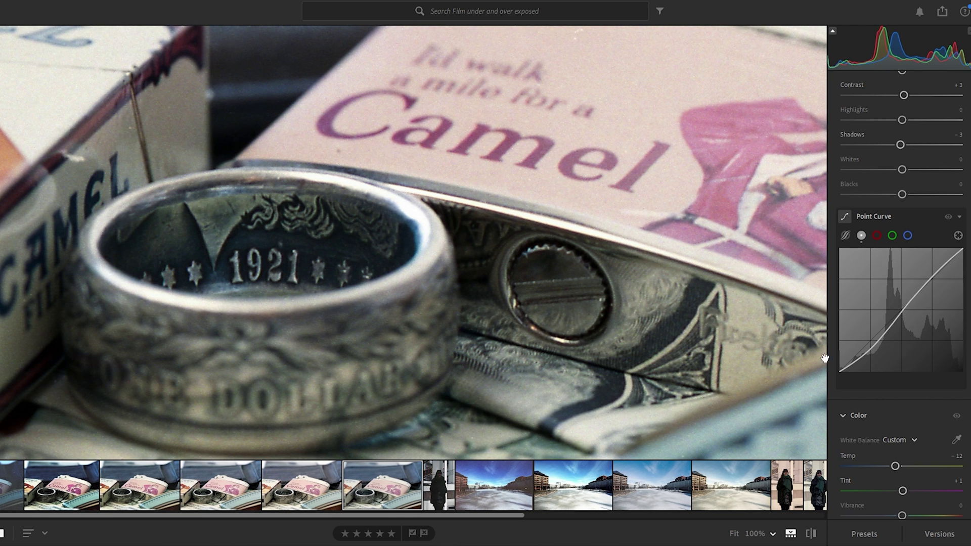
drag(874, 347, 868, 354)
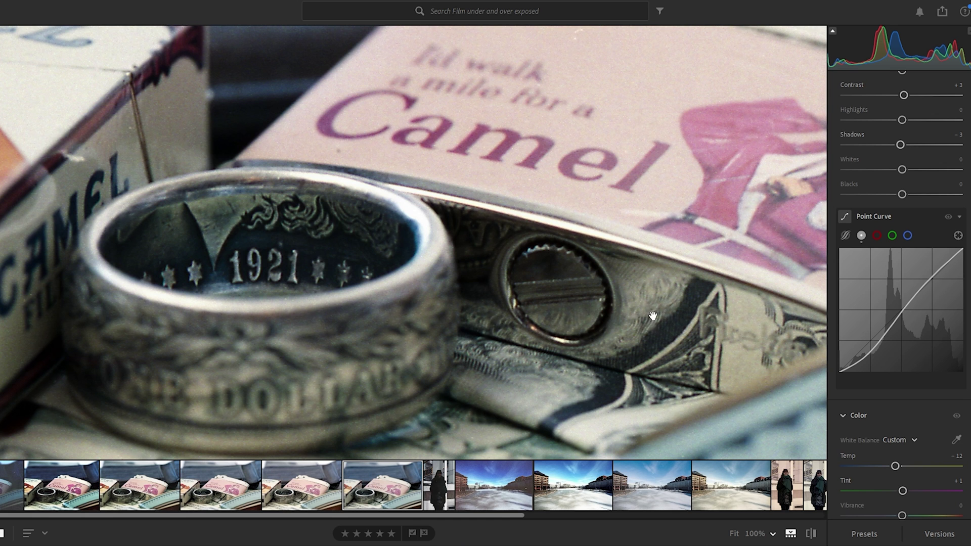
click(512, 287)
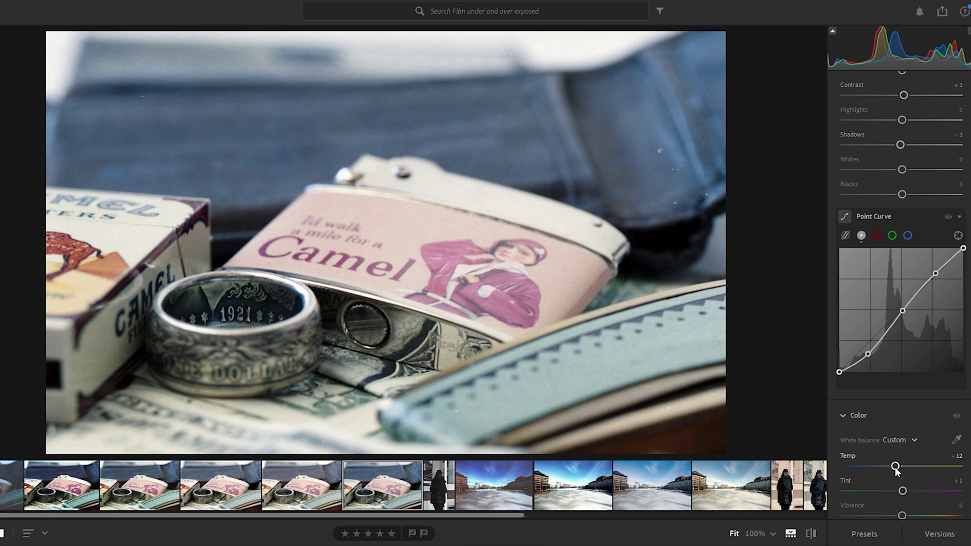
Step: Warm the coin ring shot's Temp from -12 to -9, leaving Tint at +1
drag(896, 469, 895, 469)
drag(897, 470, 898, 468)
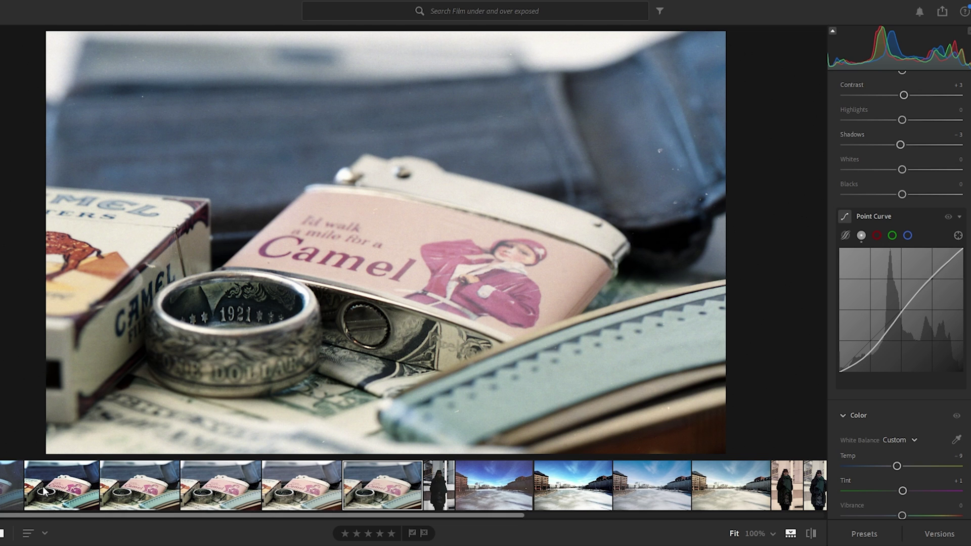
Step: Compare the first Camel frames and raise the third frame's exposure to +0.48
click(22, 484)
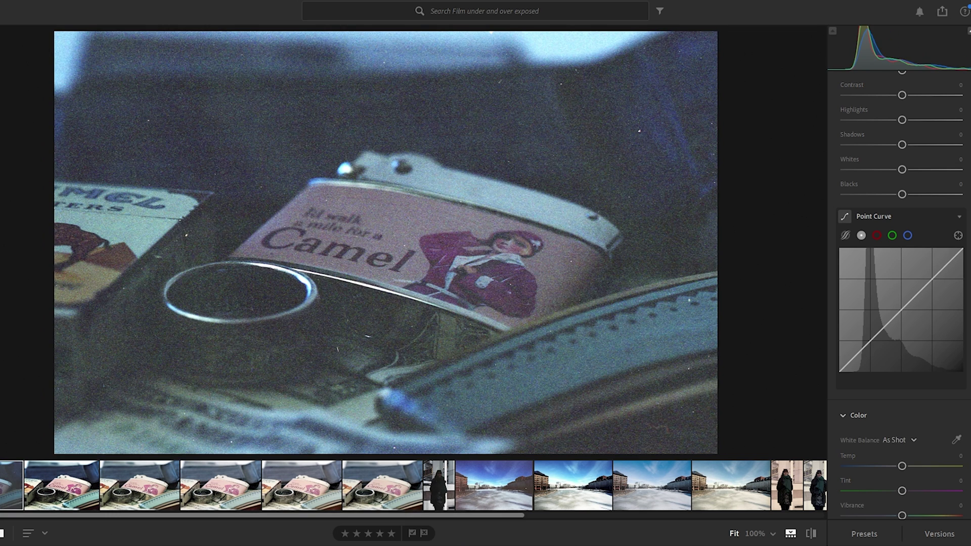
click(65, 492)
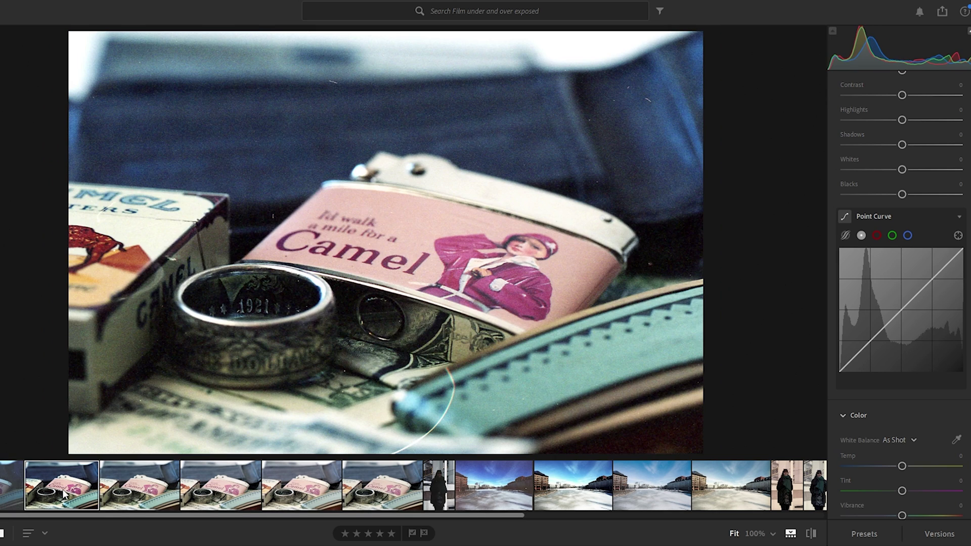
click(141, 499)
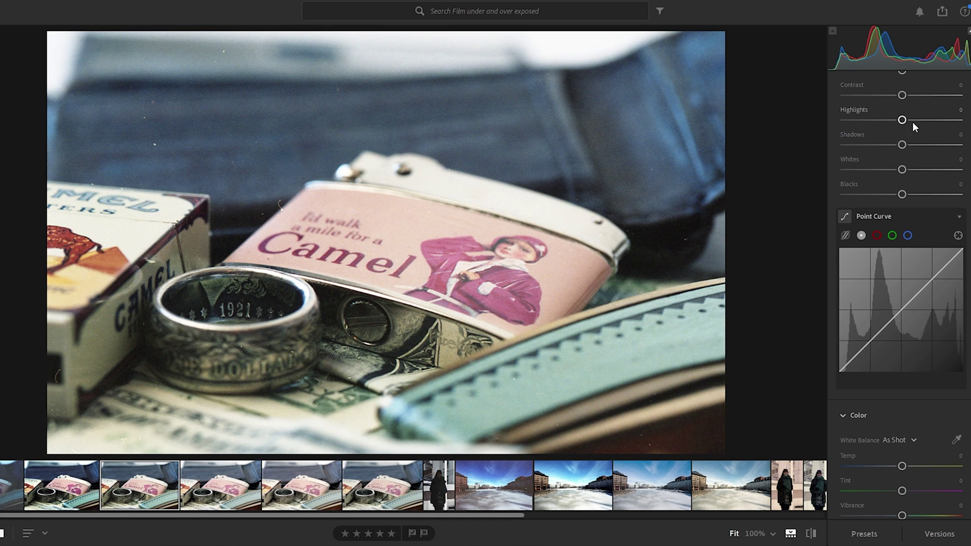
scroll(910, 126, up, 3)
drag(903, 182, 908, 183)
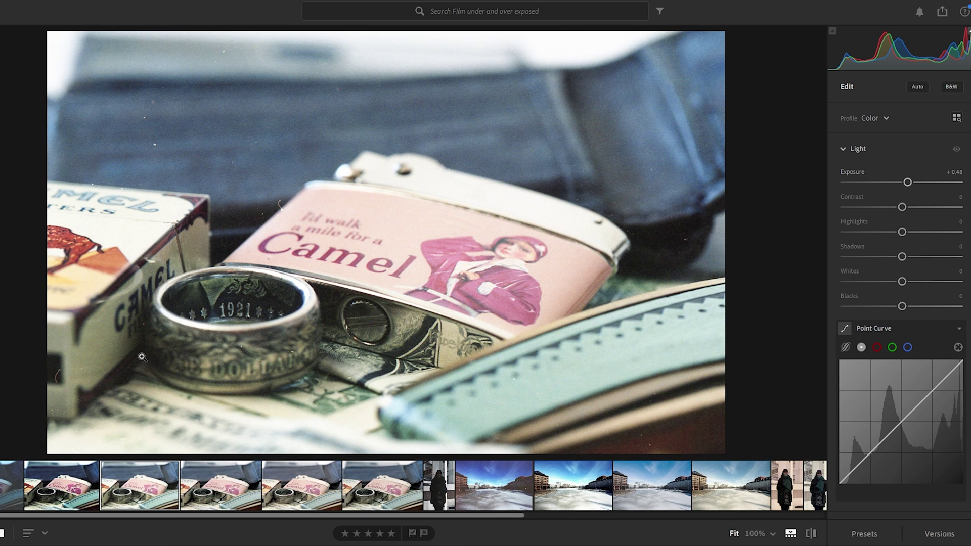
Step: Compare the fifth Camel frame against the corrected sixth, ending on the unedited fifth
click(225, 480)
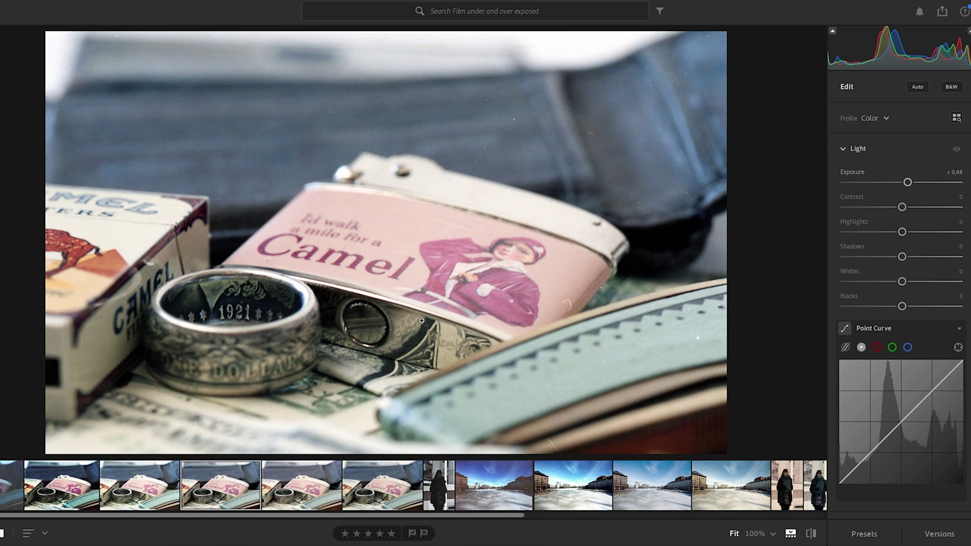
click(401, 496)
click(291, 495)
click(386, 490)
click(290, 493)
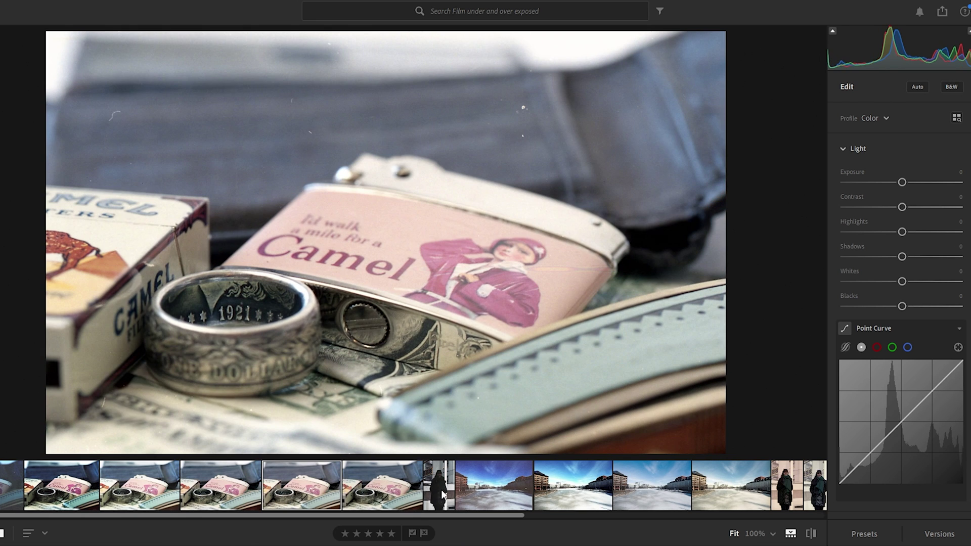
drag(372, 518, 543, 511)
Step: Return to the green-scarf portrait edited with Contrast +23 and scroll the filmstrip back left
click(503, 486)
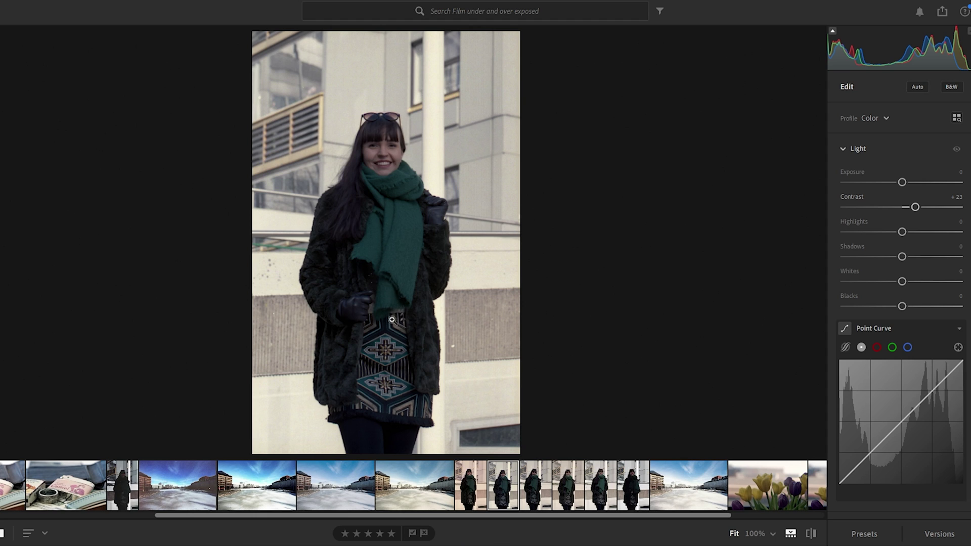
drag(236, 516, 71, 515)
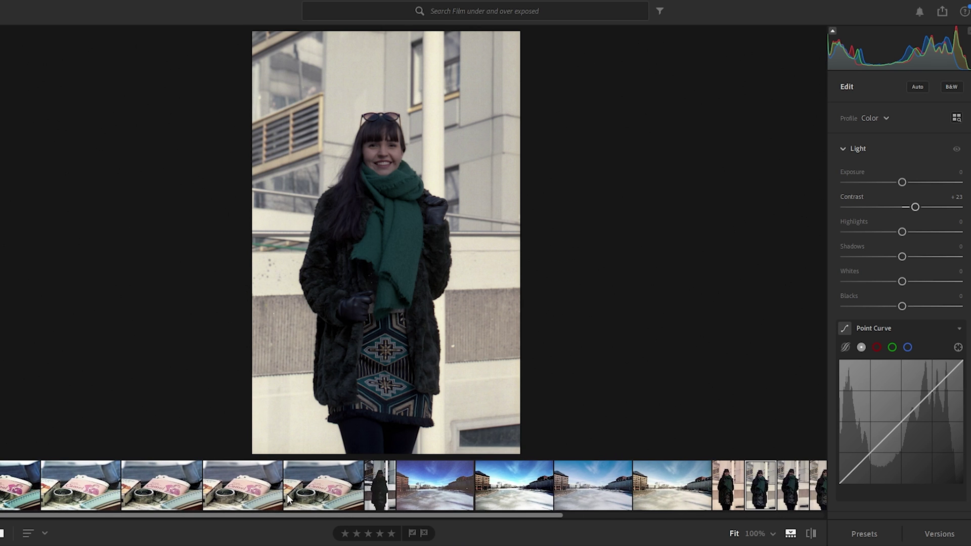